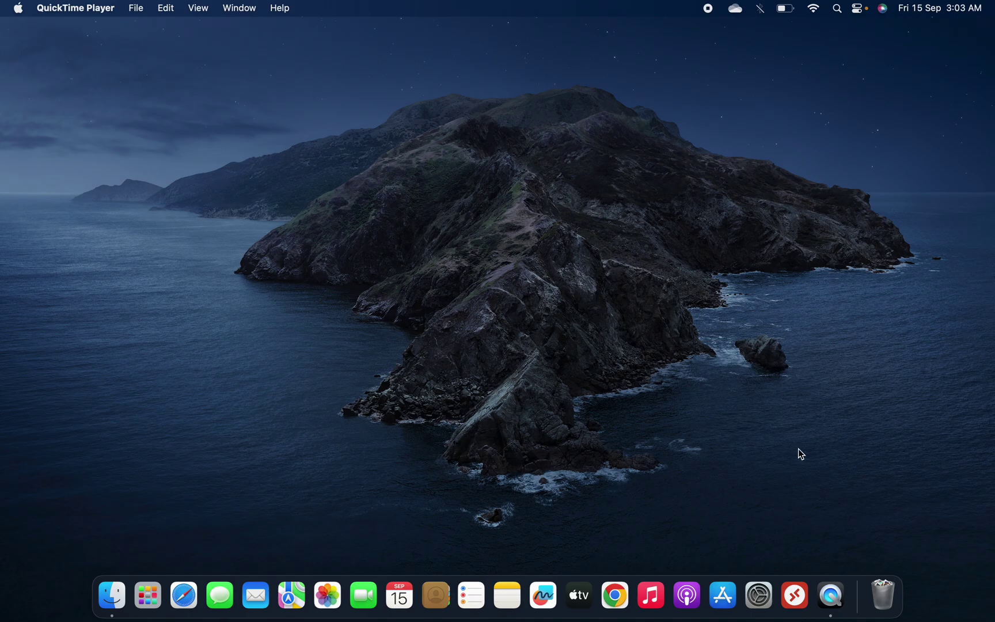
# Connect Microsoft Remote Desktop to cloud2erp.in:22 using the account user name and password.
pyautogui.click(793, 587)
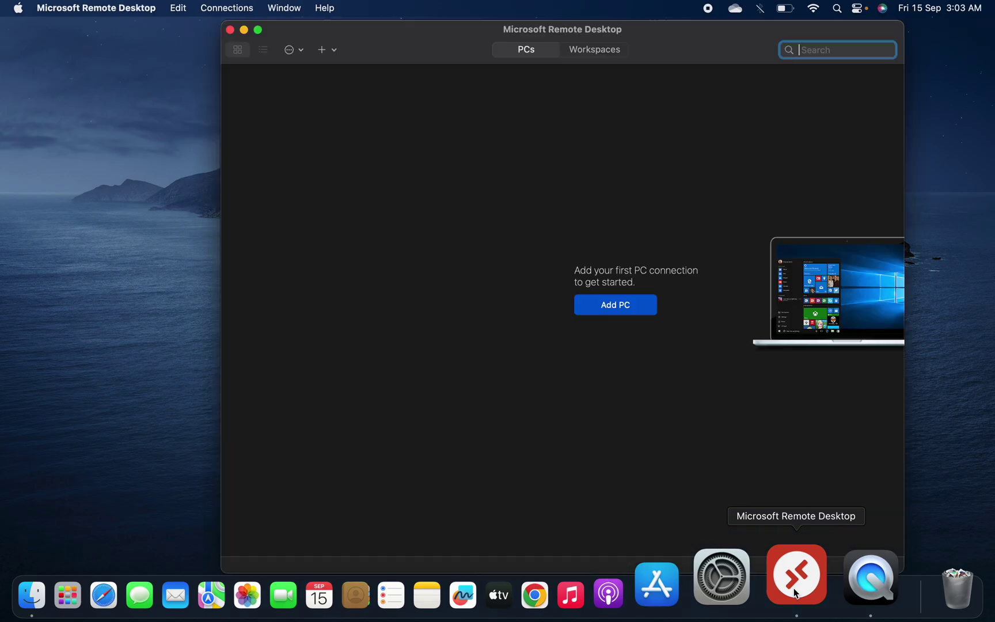
pyautogui.doubleClick(338, 115)
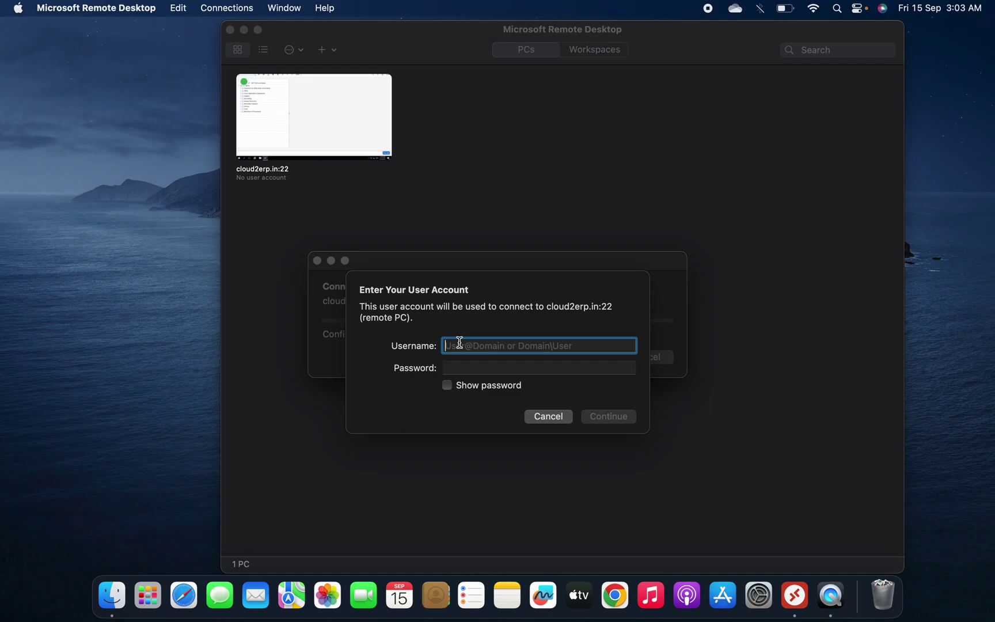
pyautogui.write('s4')
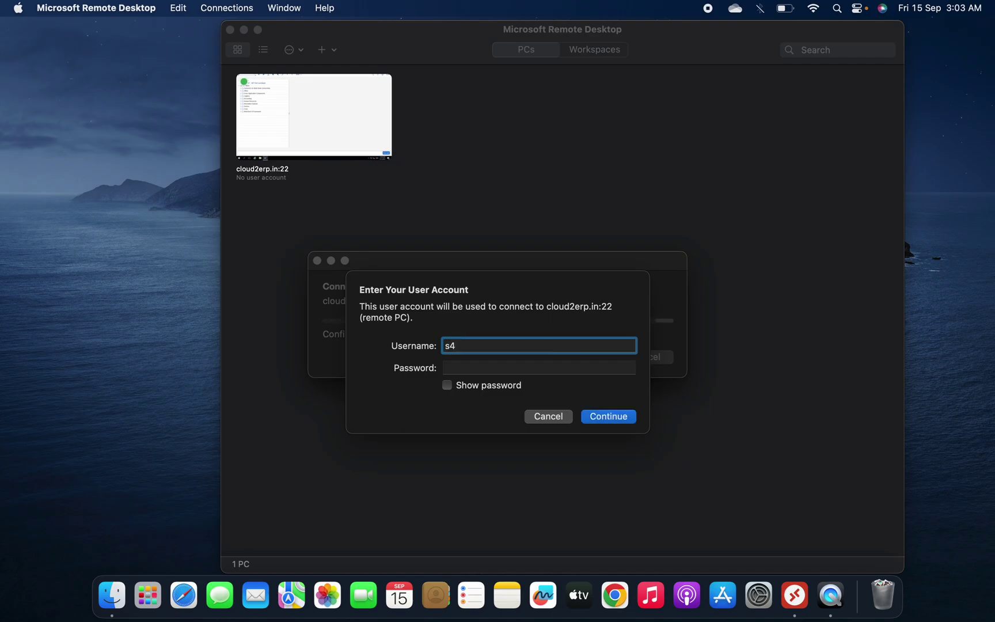
pyautogui.write('user45')
pyautogui.press('Tab')
pyautogui.write('••••••')
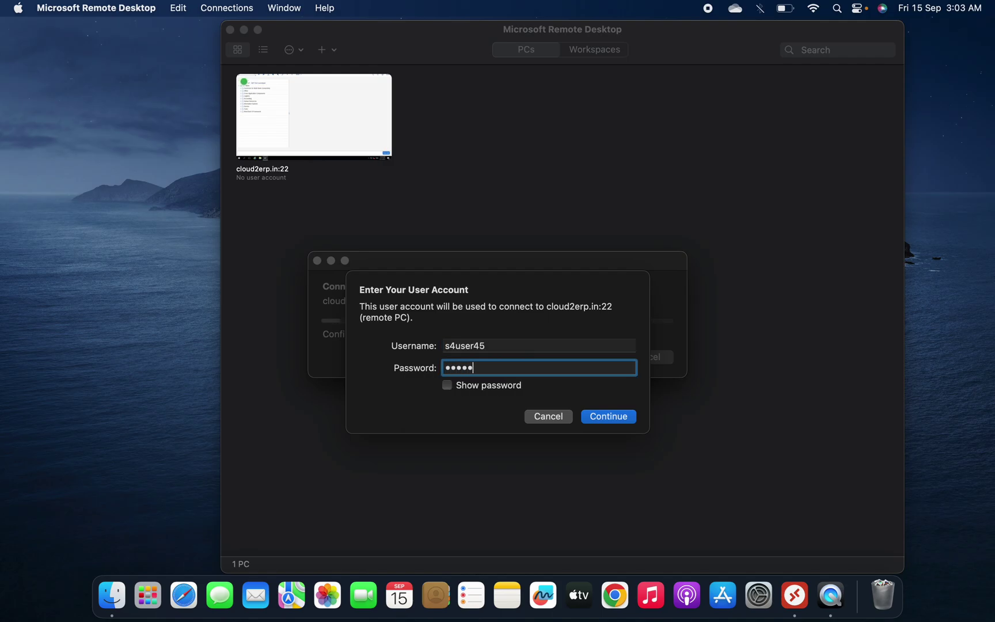
pyautogui.write('•••')
pyautogui.press('Return')
pyautogui.press('Return')
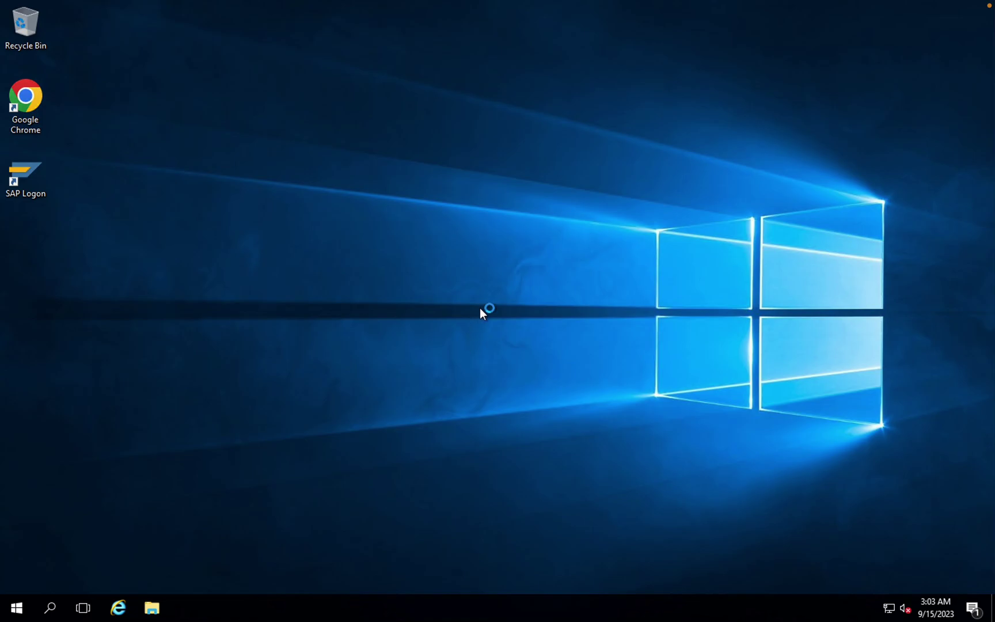
# Refresh the remote desktop and launch SAP Logon 770 from its desktop shortcut.
pyautogui.rightClick(391, 147)
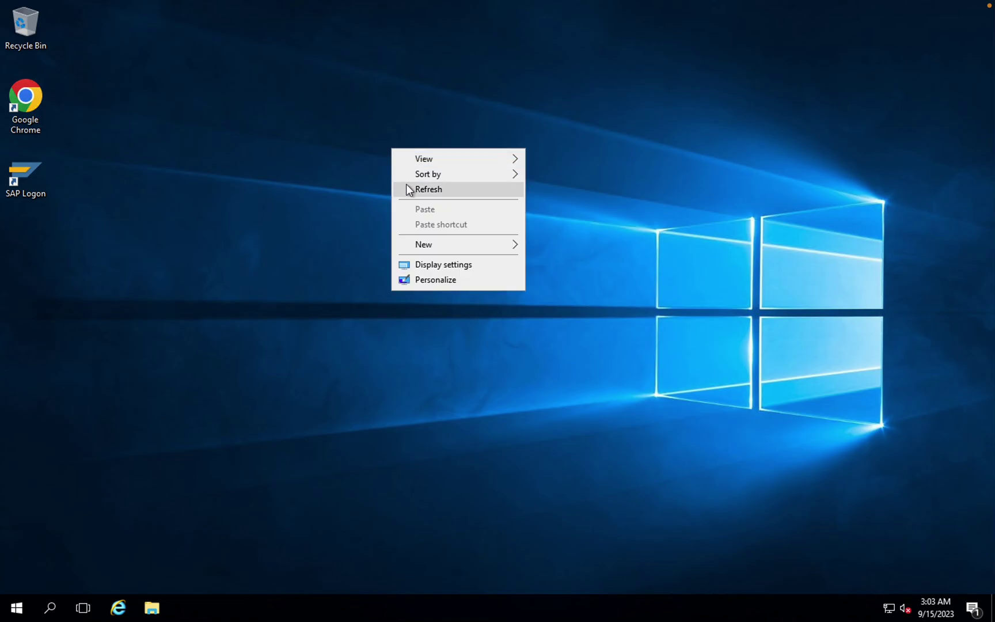
pyautogui.click(402, 185)
pyautogui.click(29, 173)
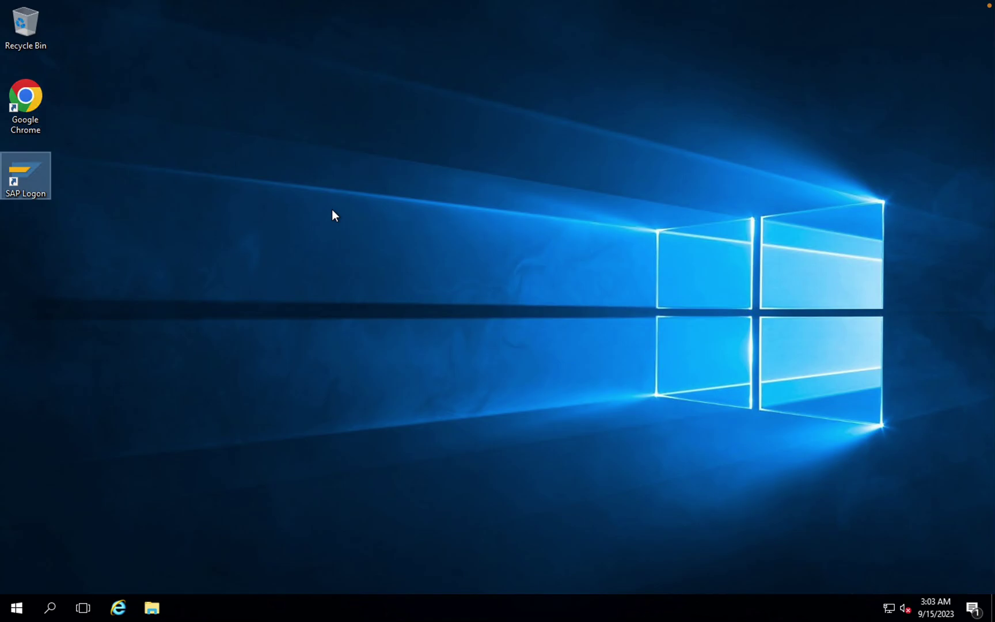
pyautogui.press('Return')
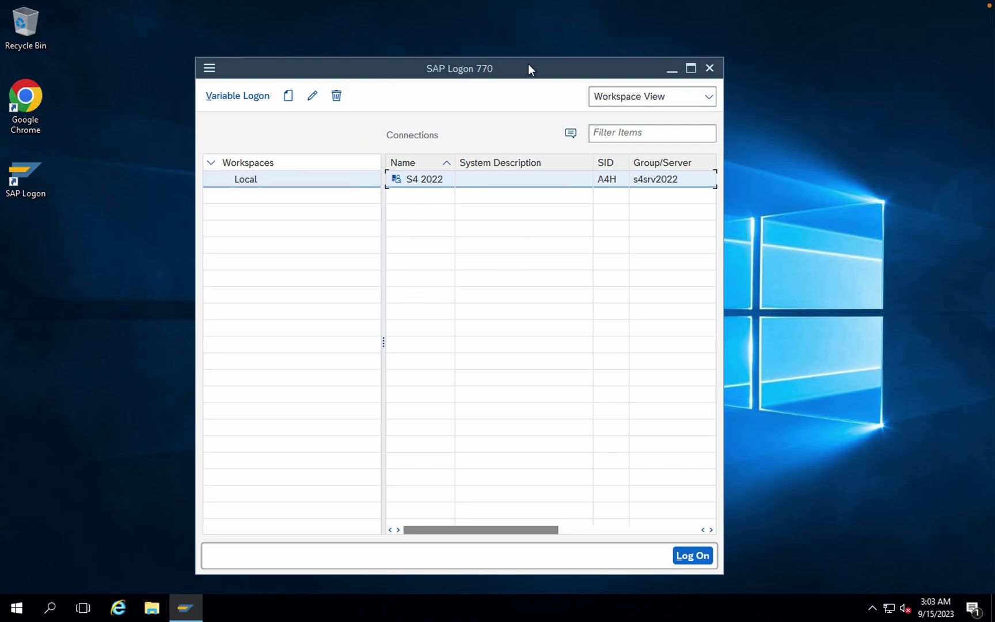
# Open the S4 2022 connection to reach the client 100 logon screen.
pyautogui.doubleClick(427, 180)
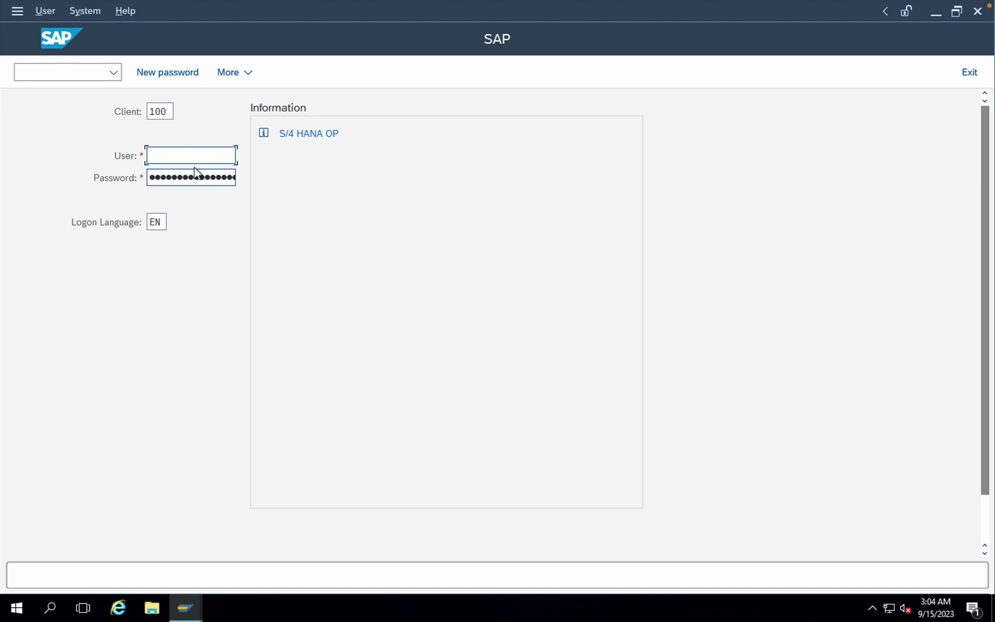
# Log on to client 100 with the suggested user name and the account password.
pyautogui.write('s')
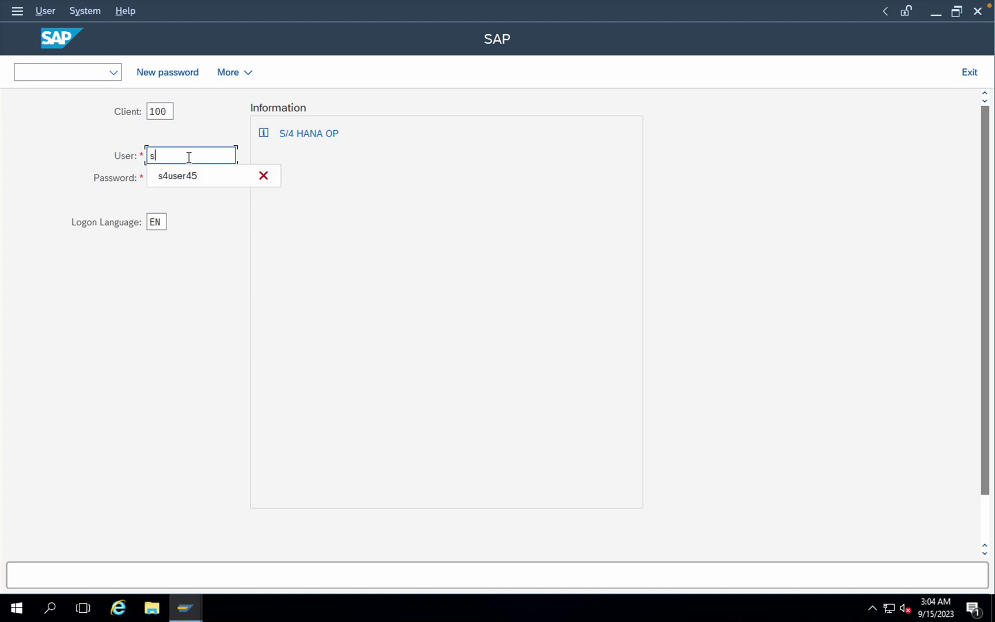
pyautogui.press('Down')
pyautogui.press('Return')
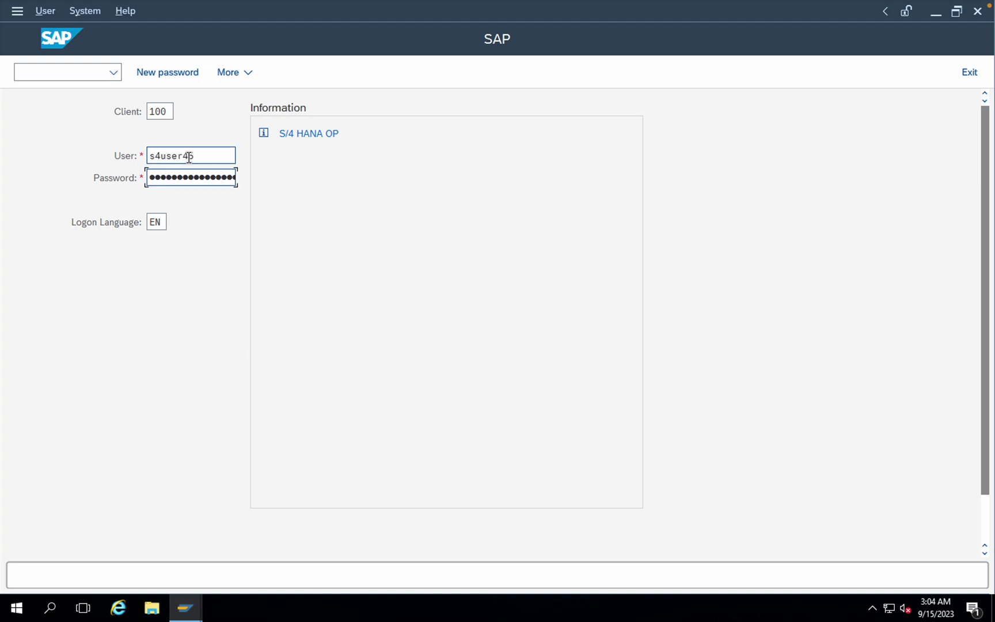
pyautogui.write('*******')
pyautogui.press('Return')
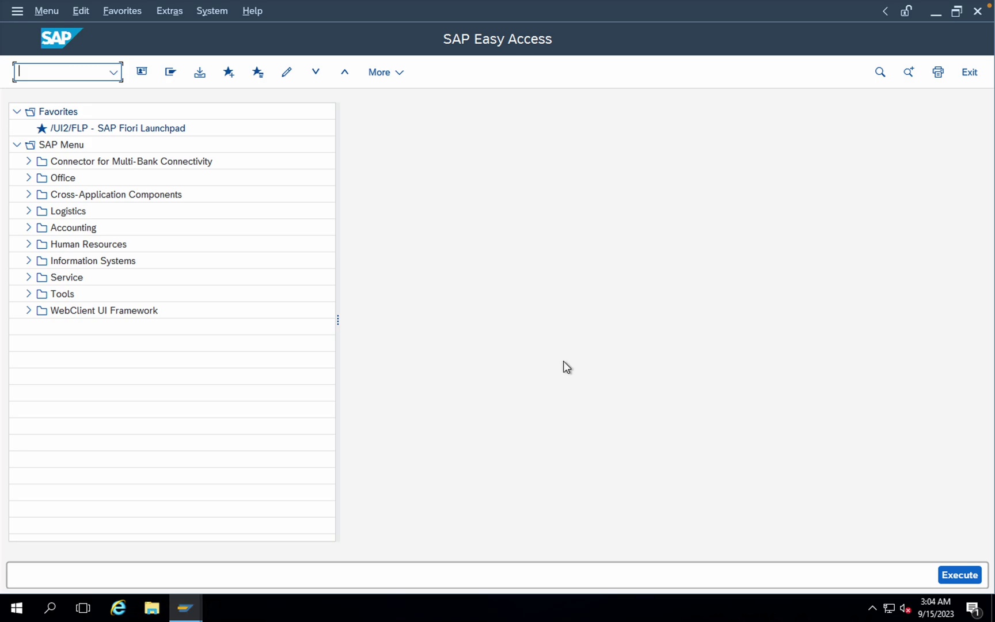
# Set the SAP GUI theme to SAP Signature Theme in Options, then apply and confirm.
pyautogui.click(401, 77)
pyautogui.moveTo(418, 102)
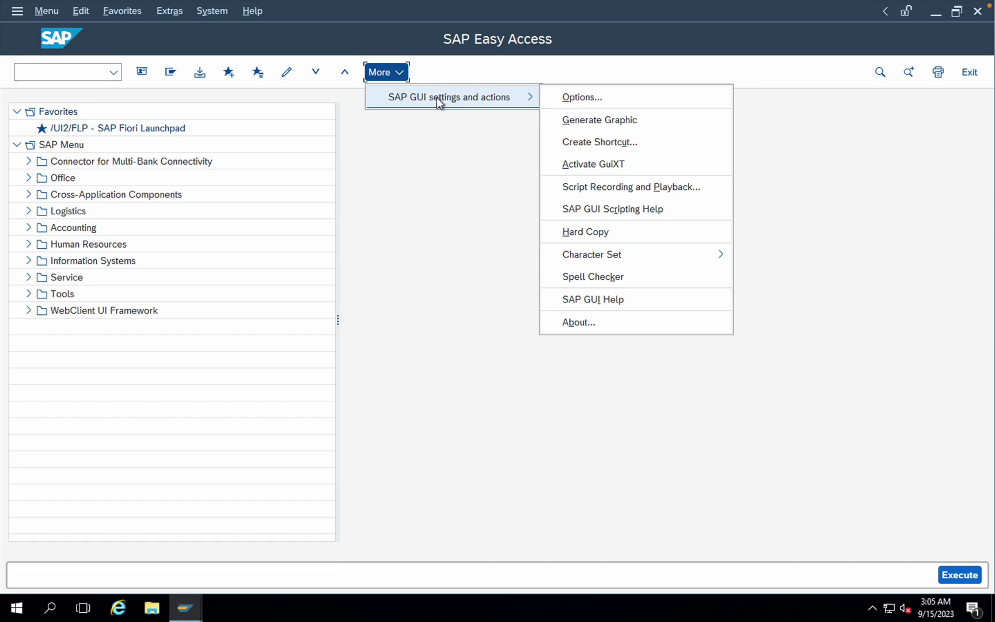
pyautogui.click(571, 97)
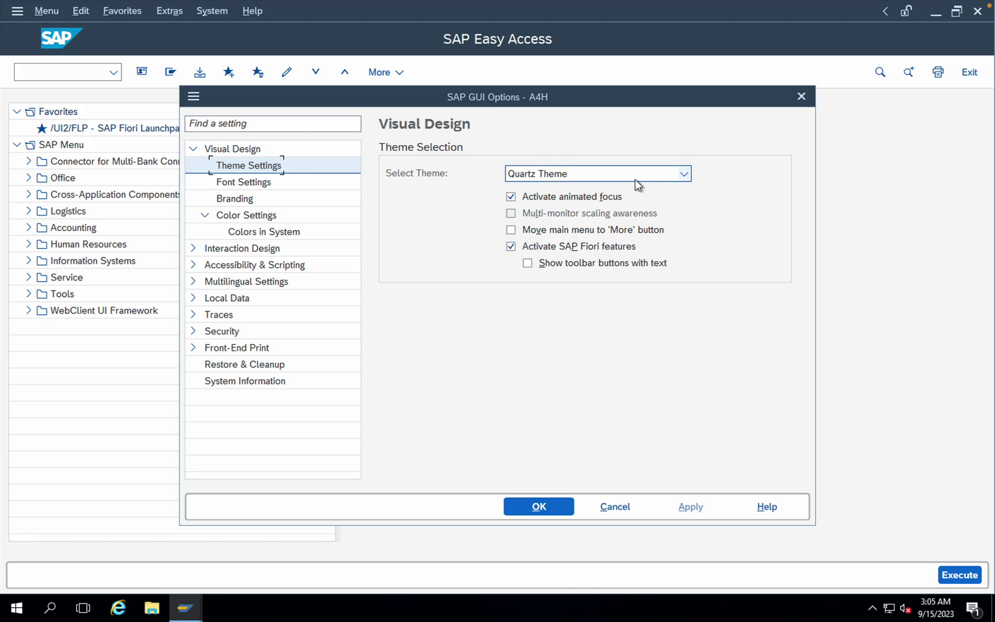
pyautogui.click(682, 176)
pyautogui.press('Down')
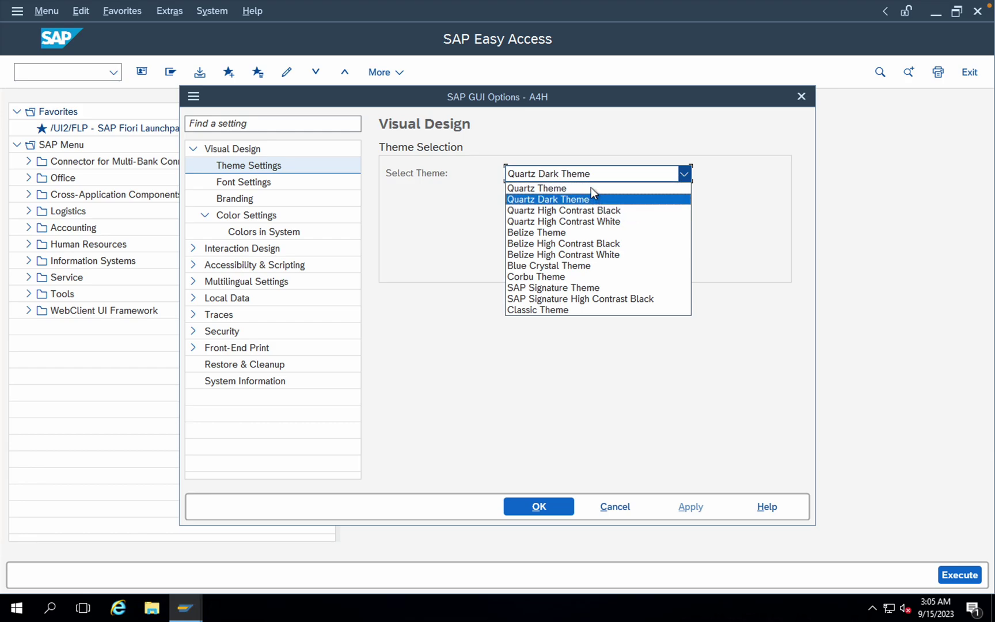
pyautogui.click(545, 291)
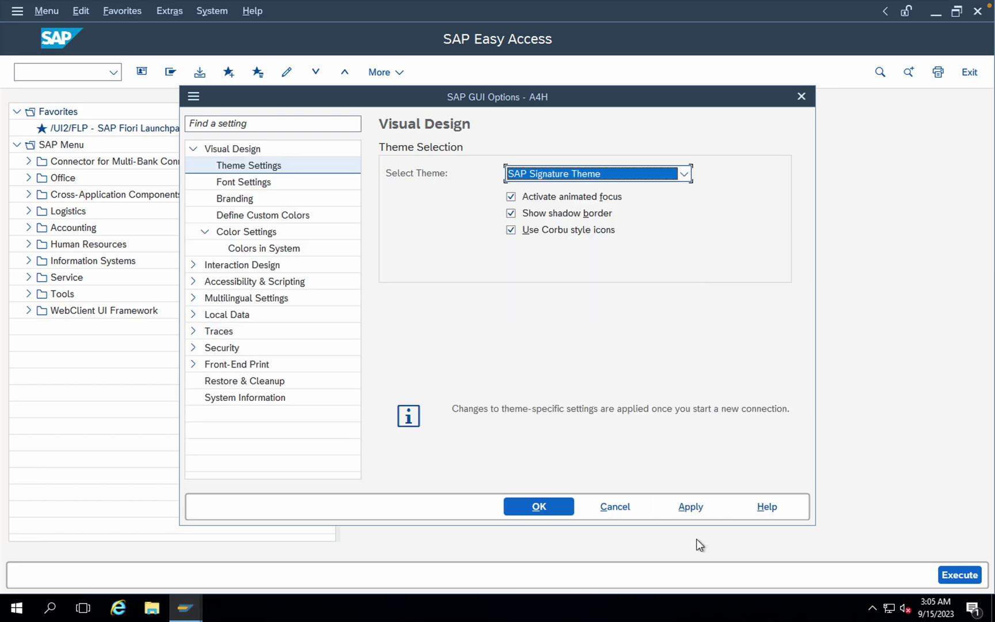
pyautogui.click(694, 509)
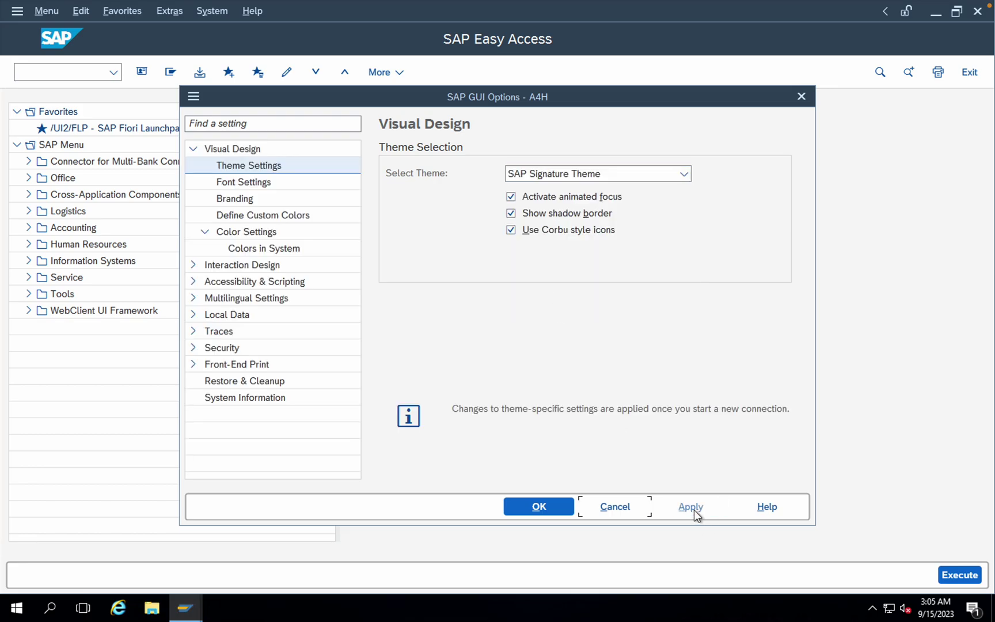
pyautogui.click(558, 502)
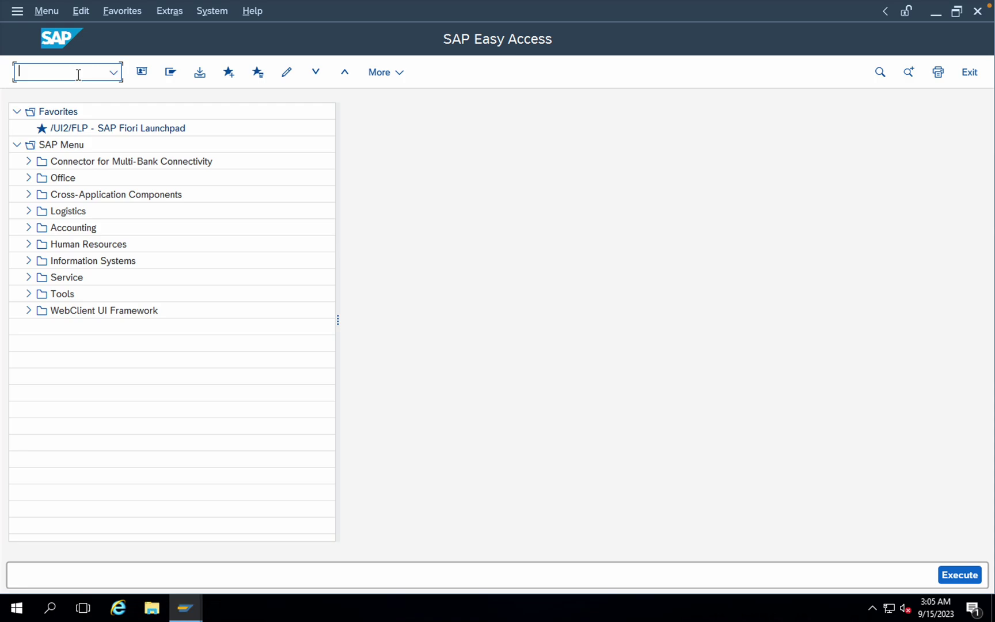
# End the SAP session with /nex and close SAP Logon 770.
pyautogui.write('/nex')
pyautogui.press('Return')
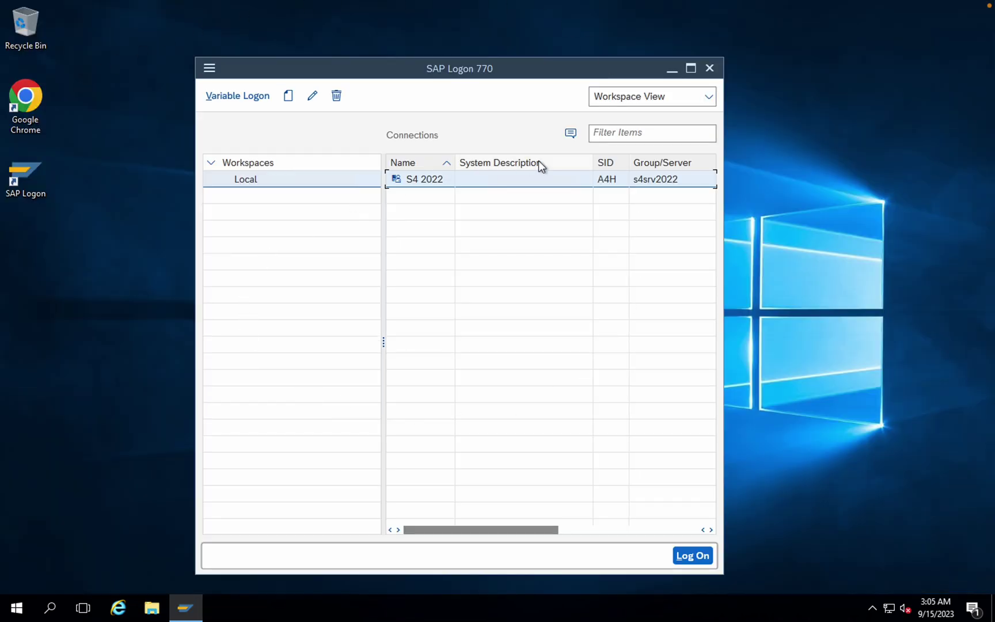
pyautogui.click(709, 70)
# Refresh the desktop and relaunch SAP Logon from its shortcut.
pyautogui.rightClick(361, 125)
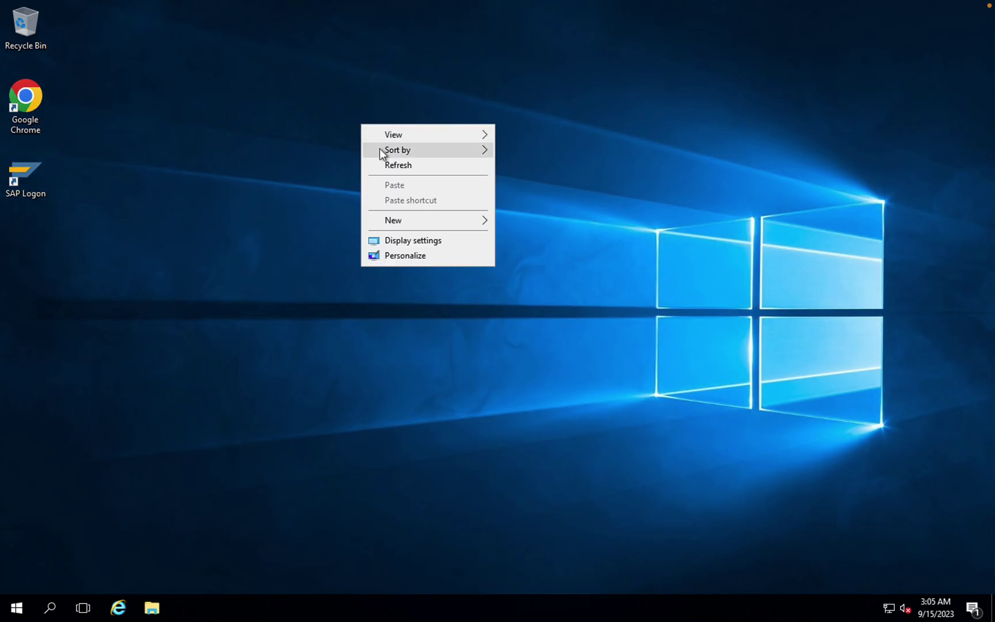
pyautogui.click(381, 162)
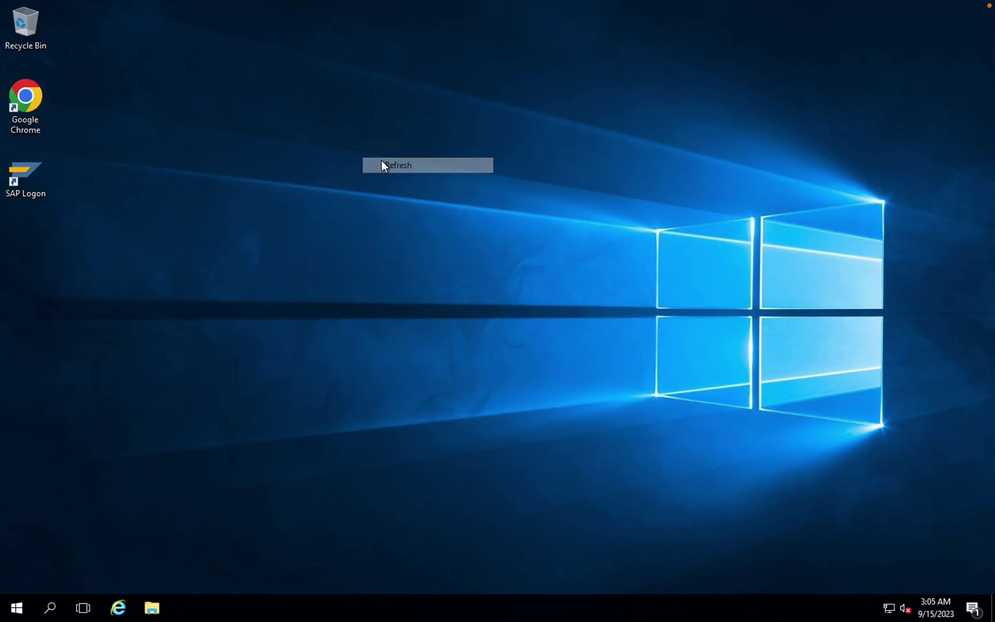
pyautogui.click(31, 182)
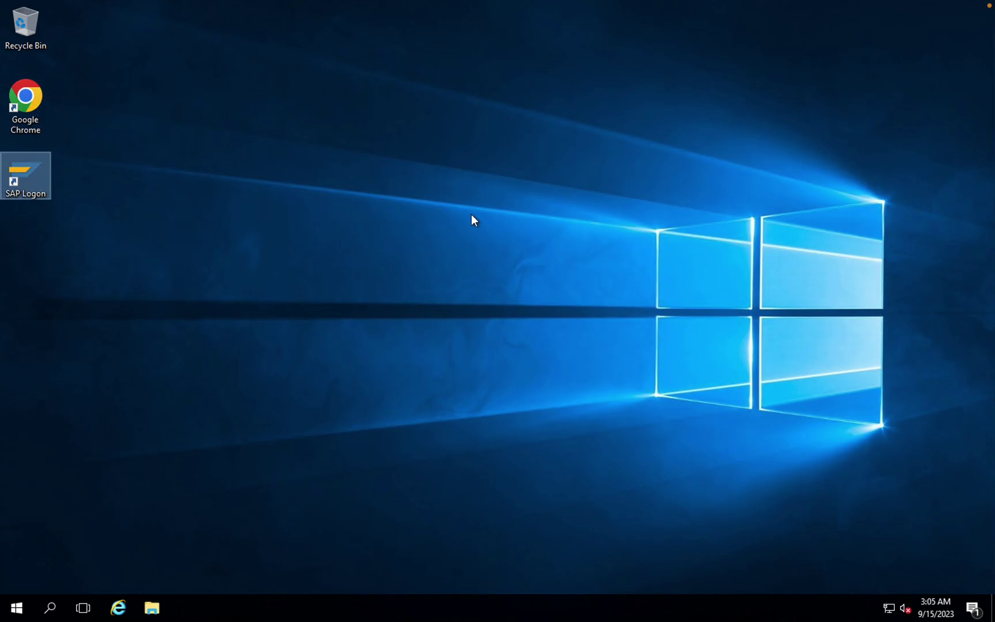
pyautogui.press('Return')
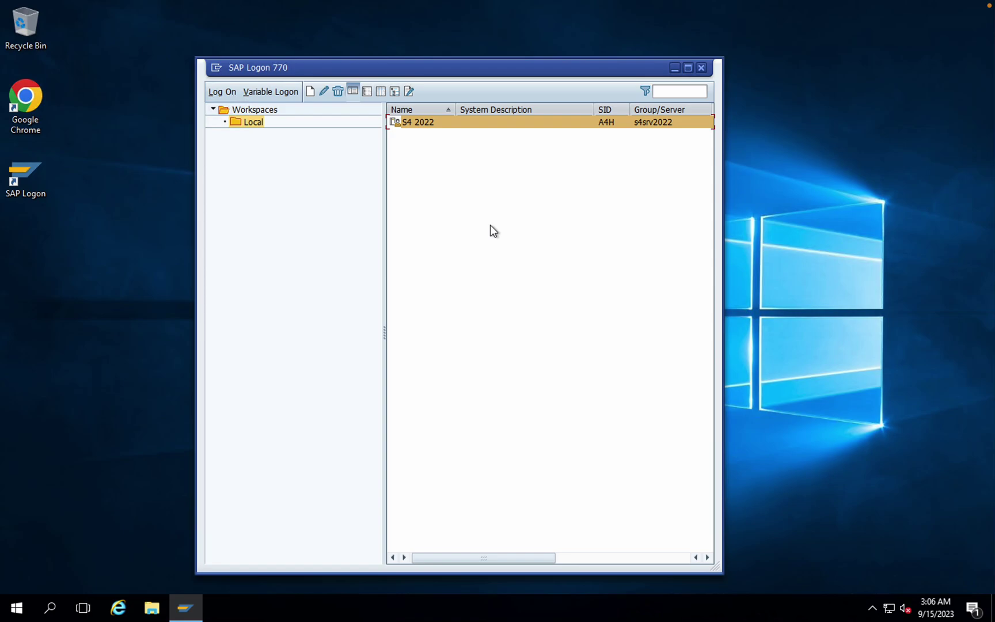
# Reconnect to S4 2022 and log on with the suggested user name and password.
pyautogui.doubleClick(428, 126)
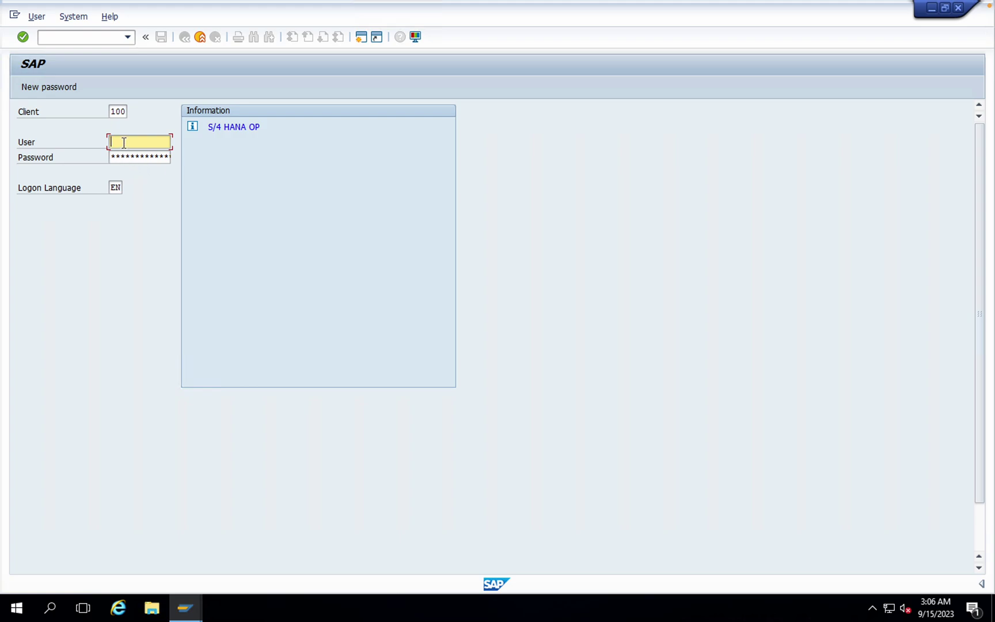
pyautogui.write('s4')
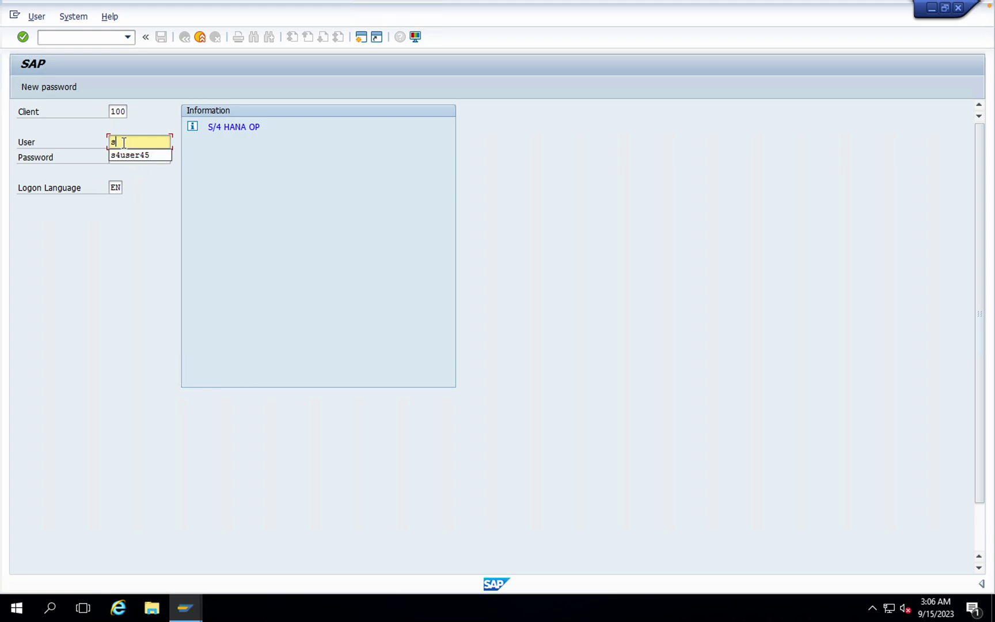
pyautogui.press('Return')
pyautogui.press('Tab')
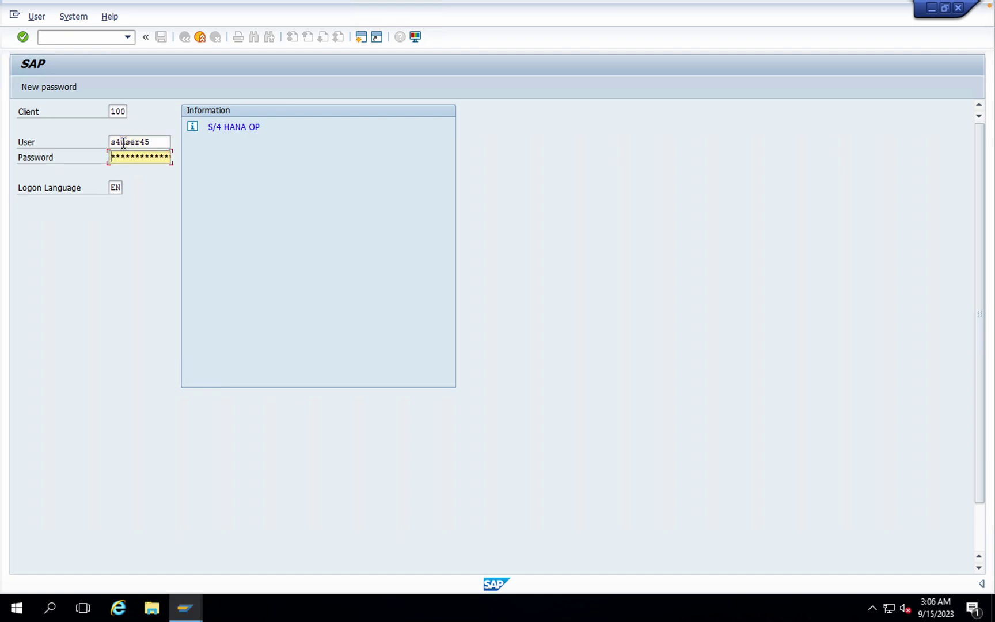
pyautogui.write('******')
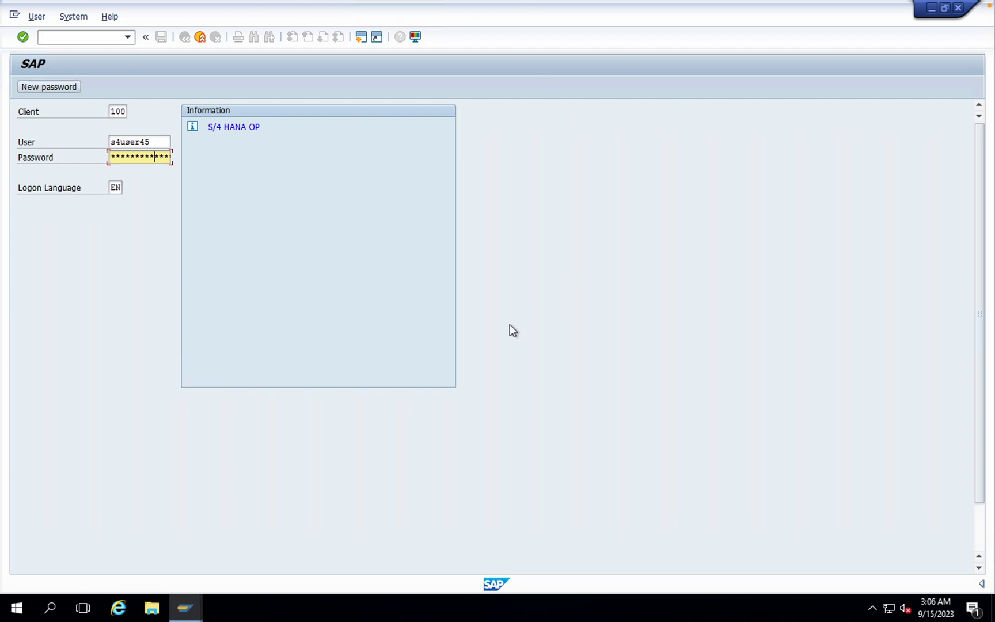
pyautogui.press('Return')
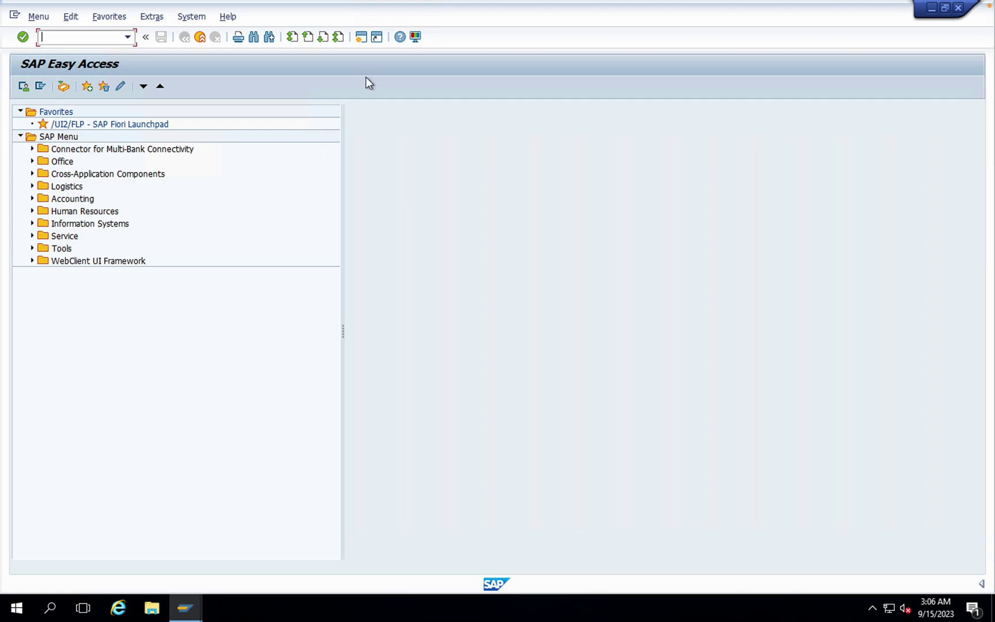
# Switch the theme back to Quartz Theme via Customize Local Layout > Options, apply and confirm.
pyautogui.click(415, 36)
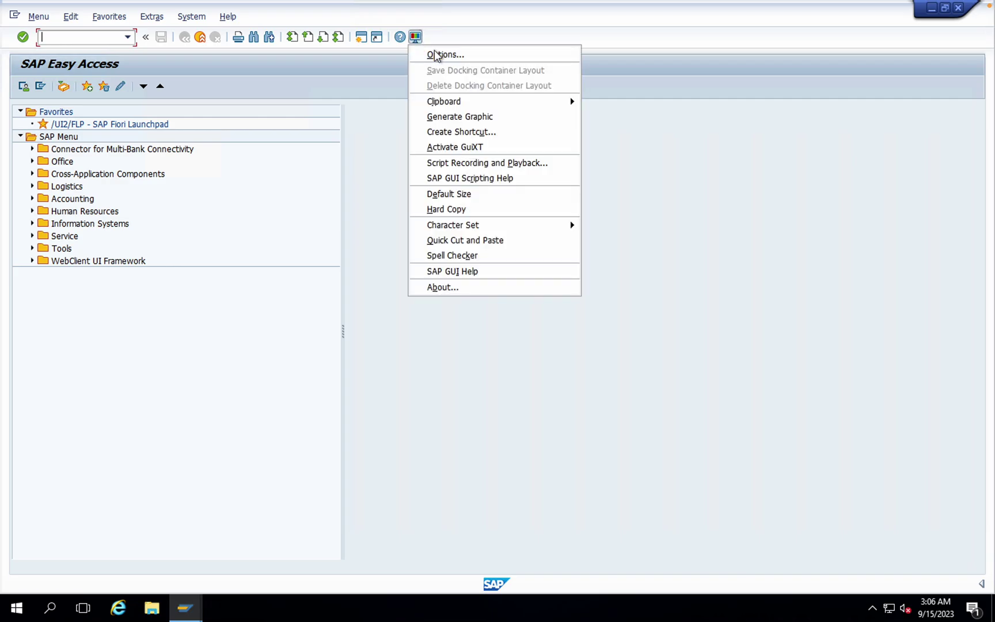
pyautogui.click(435, 56)
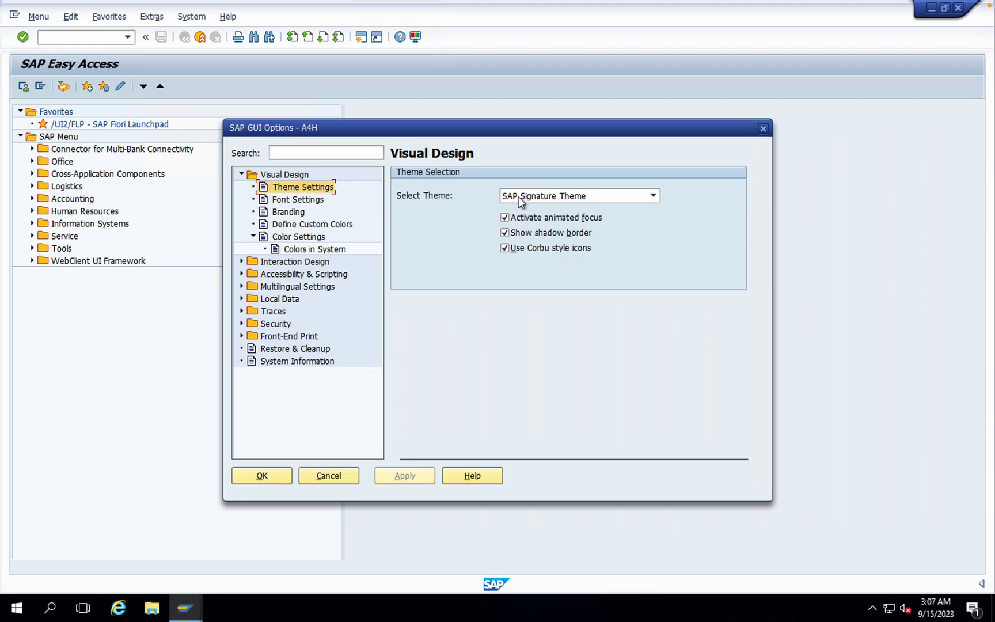
pyautogui.click(653, 197)
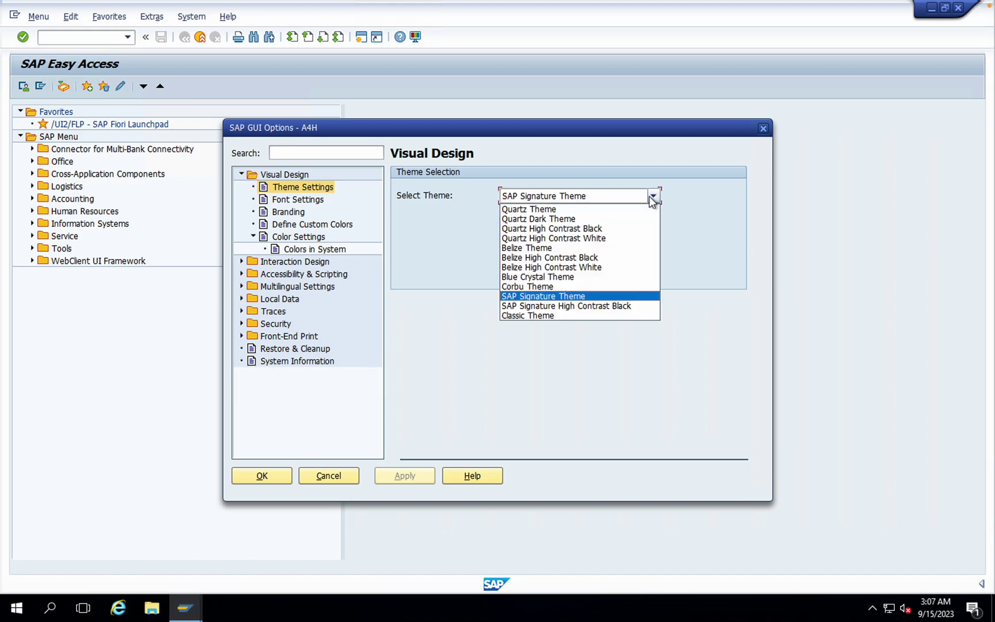
pyautogui.click(530, 210)
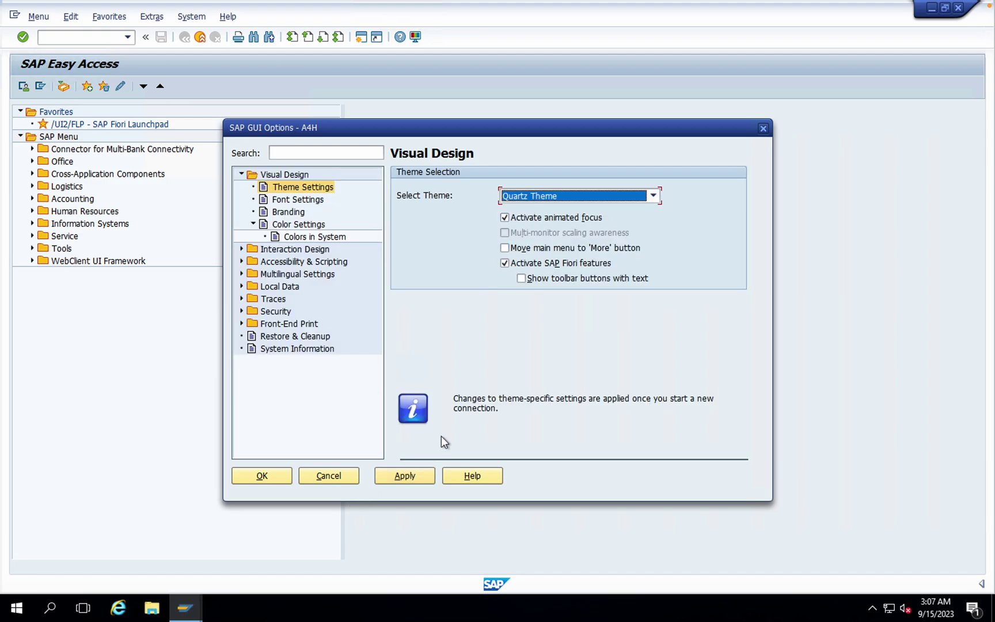
pyautogui.click(413, 475)
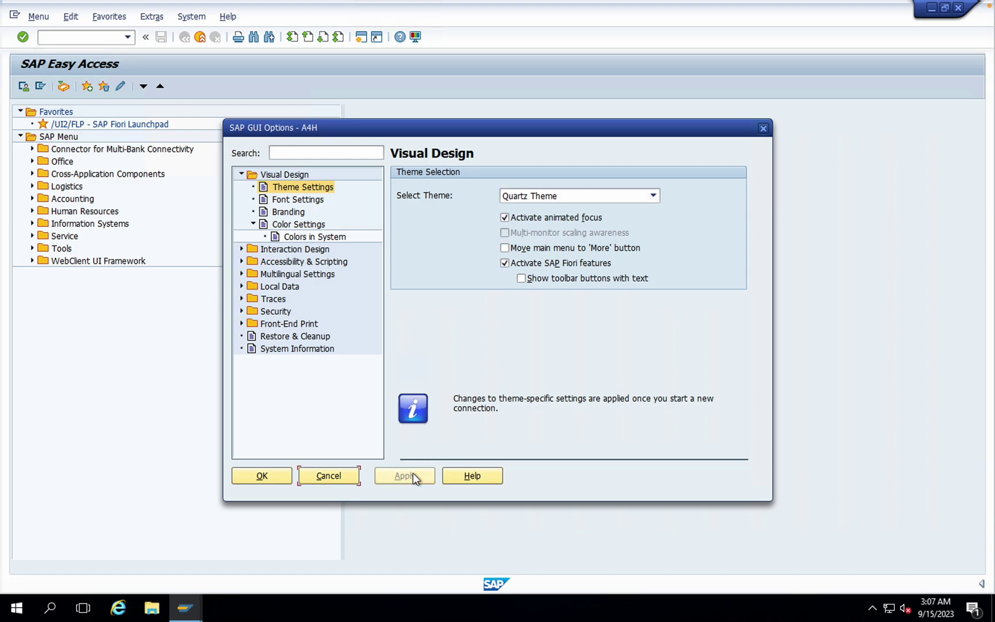
pyautogui.click(274, 477)
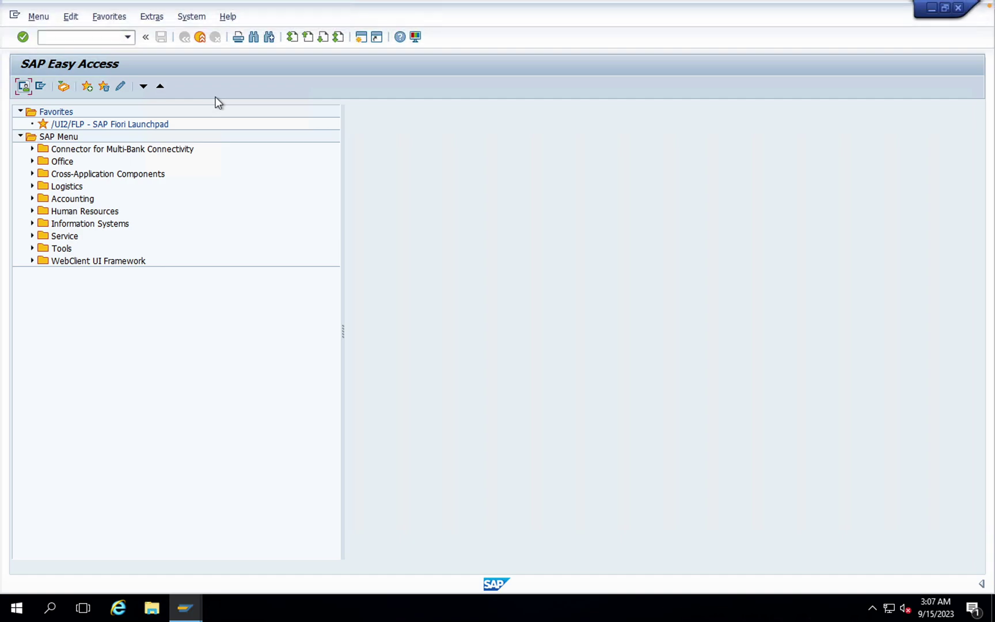
# Exit SAP with /nex, close SAP Logon 770, and relaunch it from the desktop icon.
pyautogui.click(97, 41)
pyautogui.write('/ne')
pyautogui.press('BackSpace')
pyautogui.press('BackSpace')
pyautogui.write('nex')
pyautogui.press('Return')
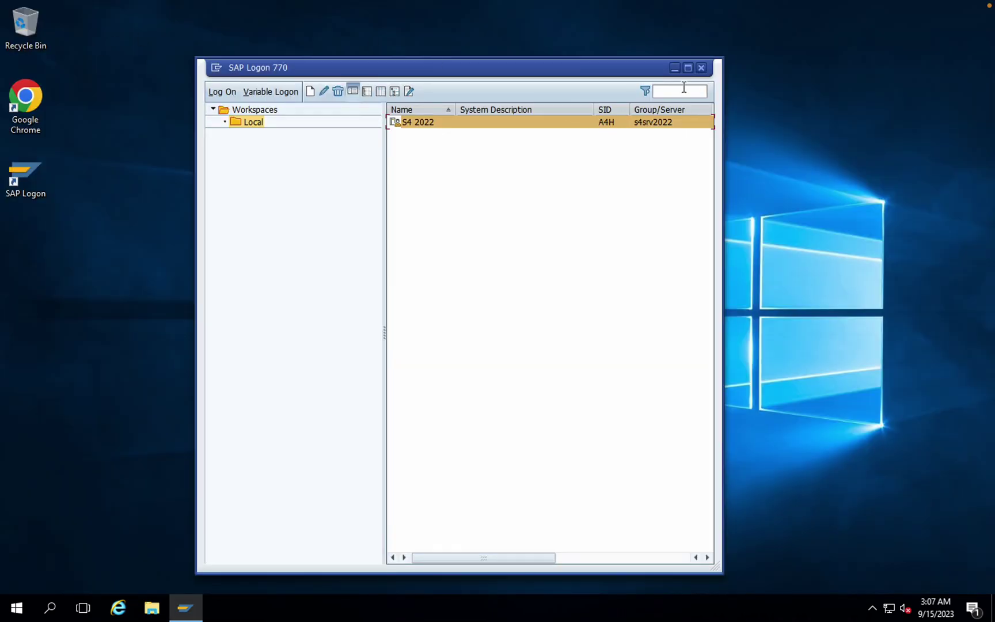
pyautogui.click(701, 69)
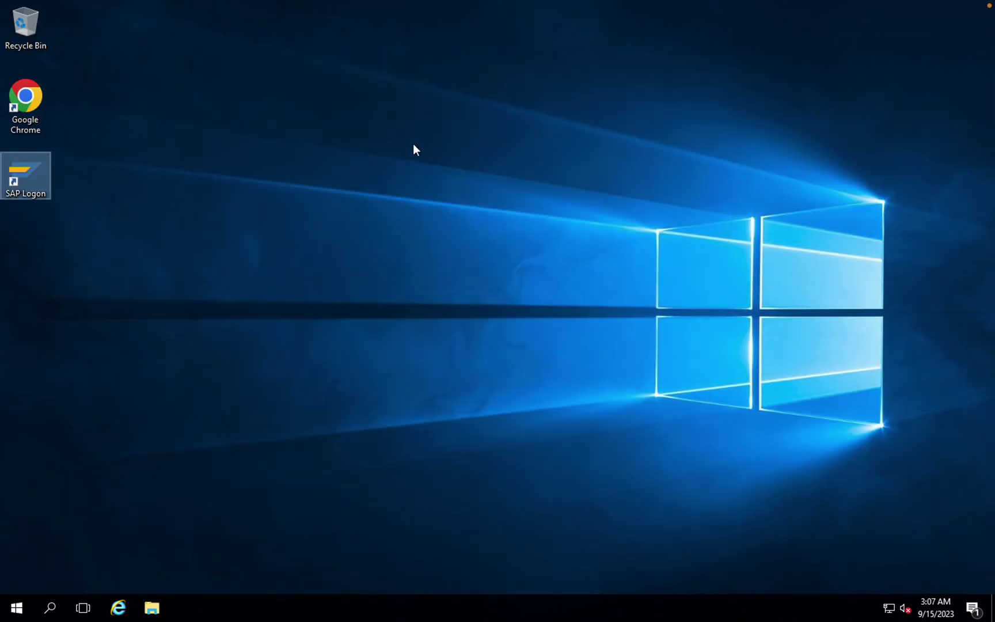
pyautogui.doubleClick(28, 179)
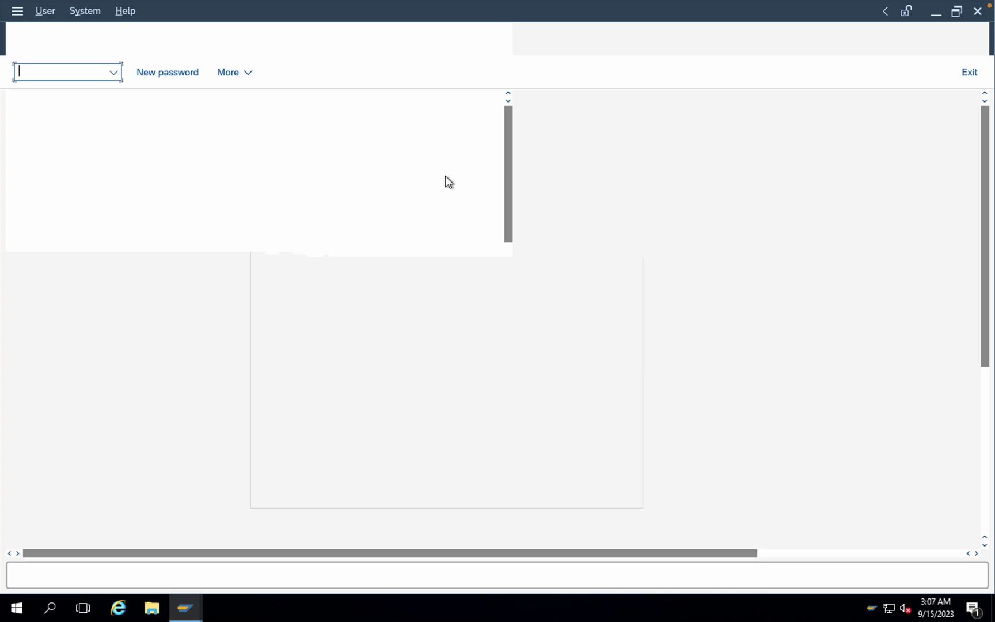
# Log on with the account user name and password on the Quartz-themed logon screen.
pyautogui.write('s4user45')
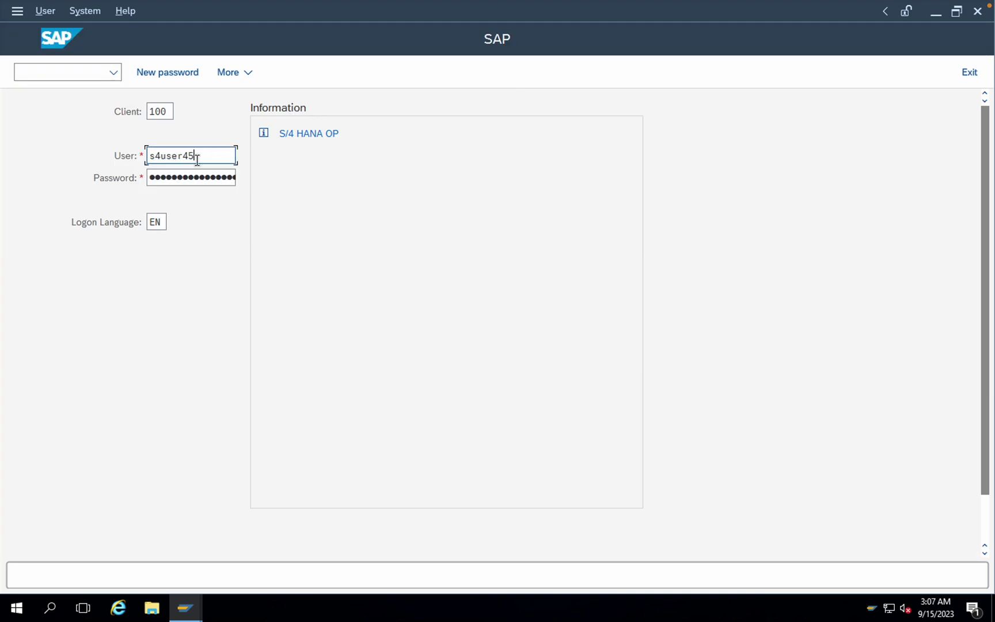
pyautogui.press('Tab')
pyautogui.write('******')
pyautogui.write('***')
pyautogui.press('Return')
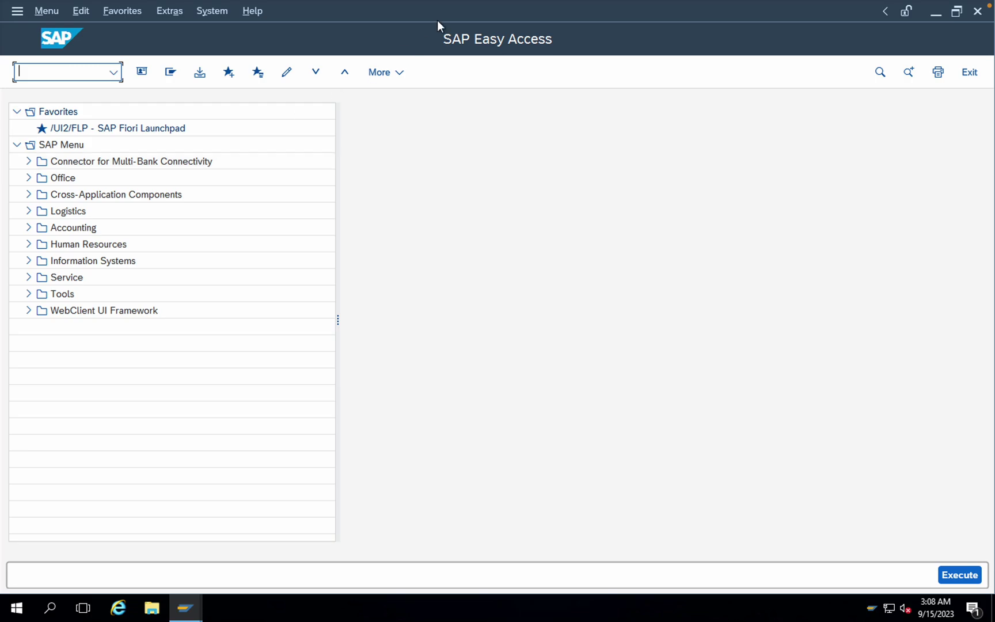
pyautogui.moveTo(756, 3)
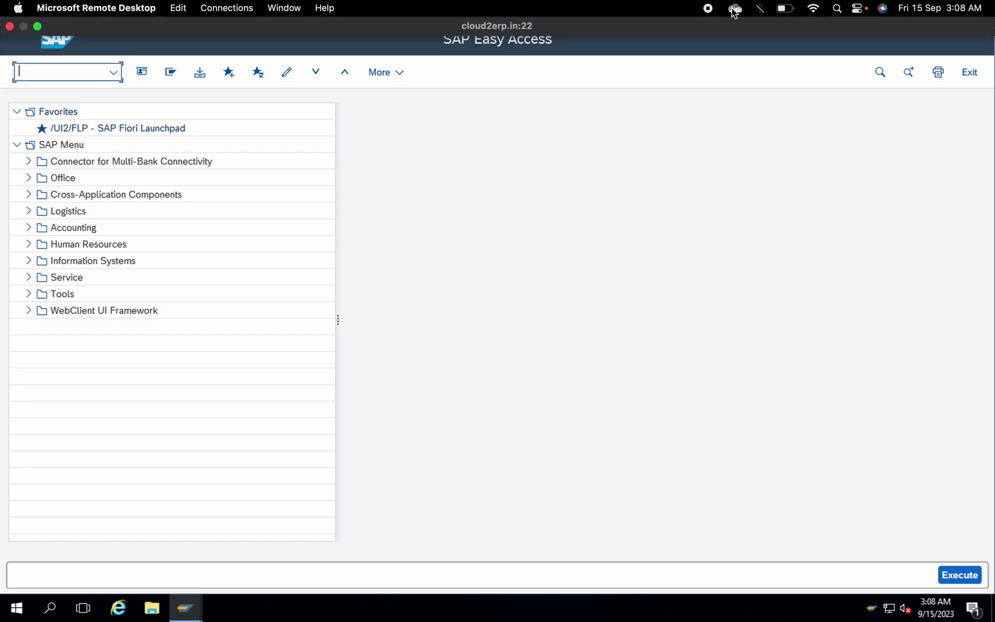